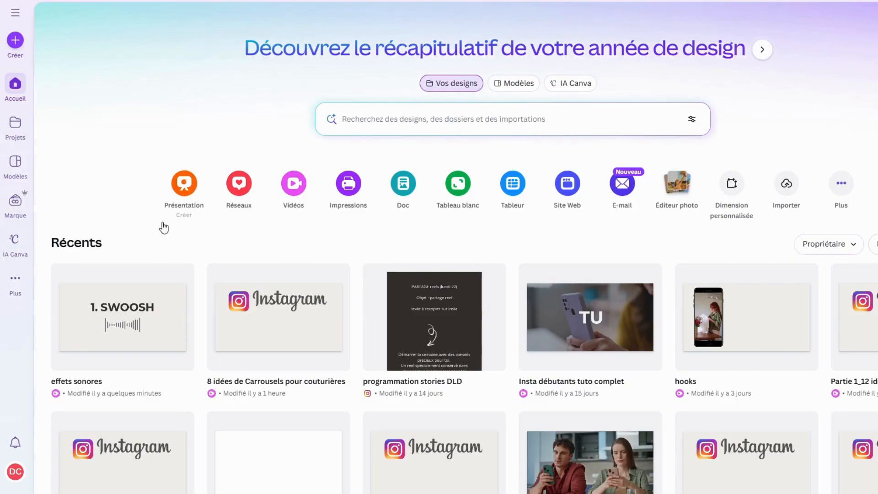
# Create a blank Reel Instagram design (1080 × 1920 px) from the social media formats and browse its suggested templates
pyautogui.click(237, 188)
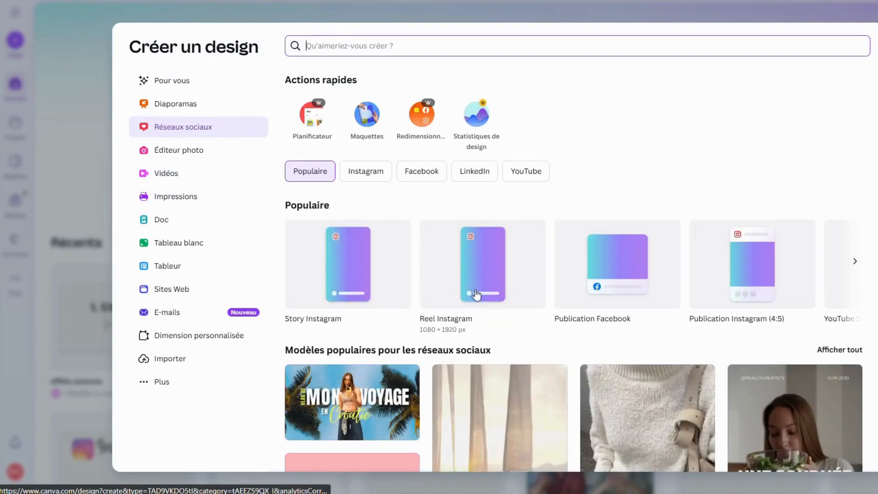
pyautogui.click(475, 291)
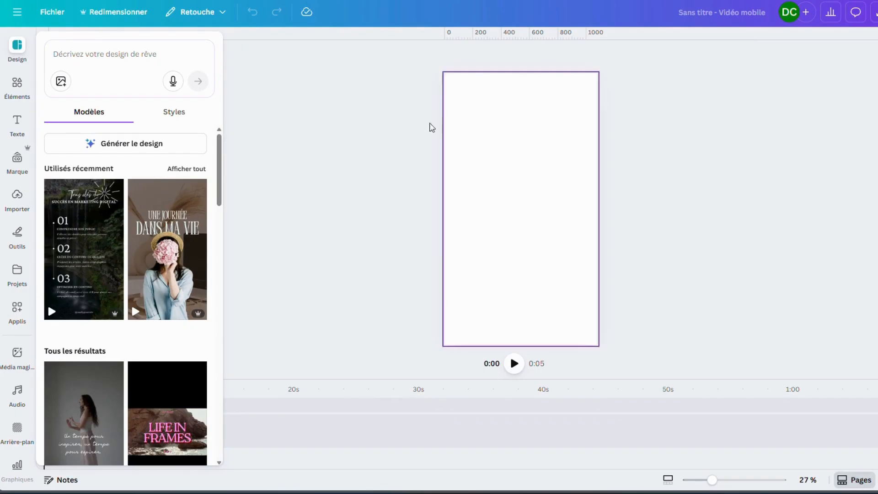
pyautogui.scroll(-10, 224, 184)
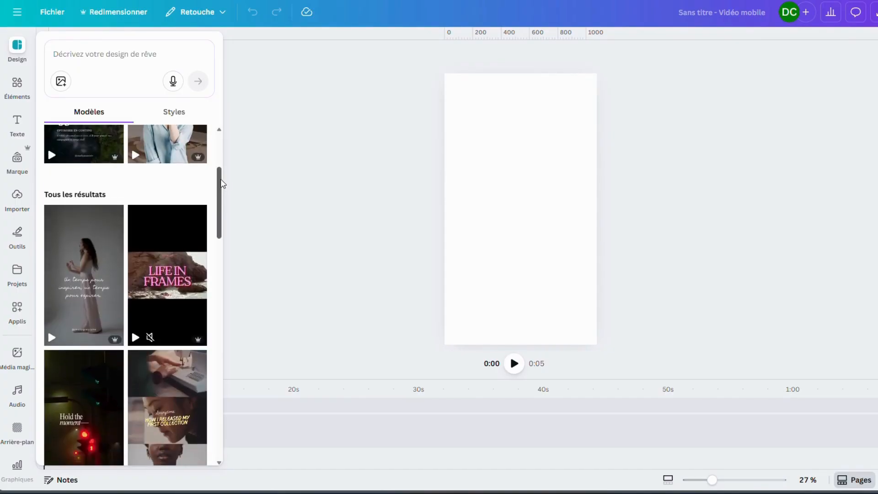
pyautogui.scroll(-10, 223, 183)
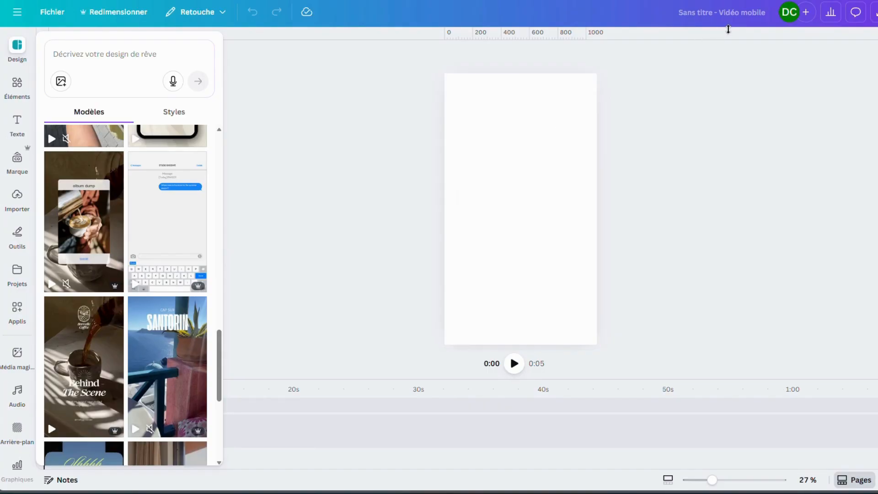
# Place the uploaded 17.8 s Instagram content strategy video on the timeline and scrub through its opening seconds
pyautogui.click(20, 209)
pyautogui.click(203, 140)
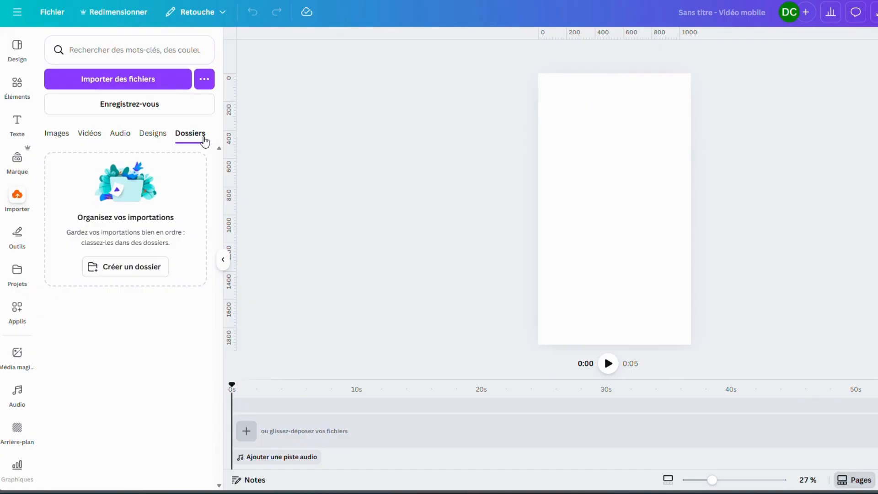
pyautogui.click(152, 137)
pyautogui.click(120, 137)
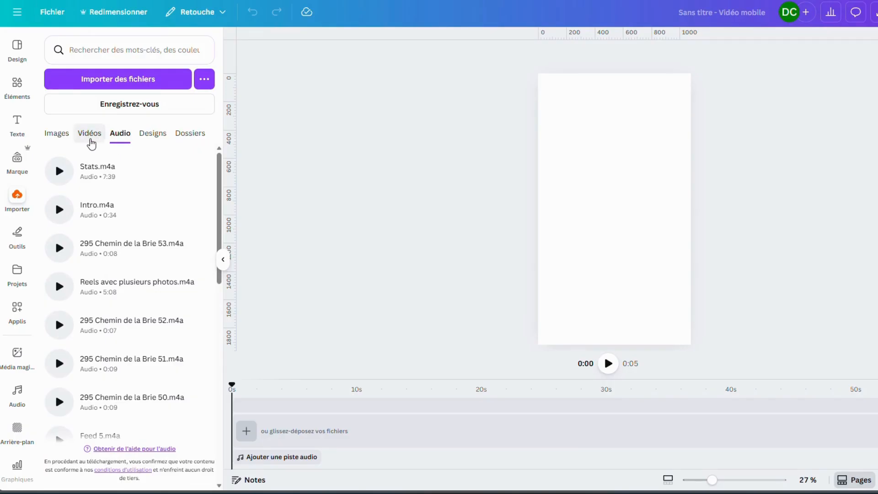
pyautogui.click(90, 136)
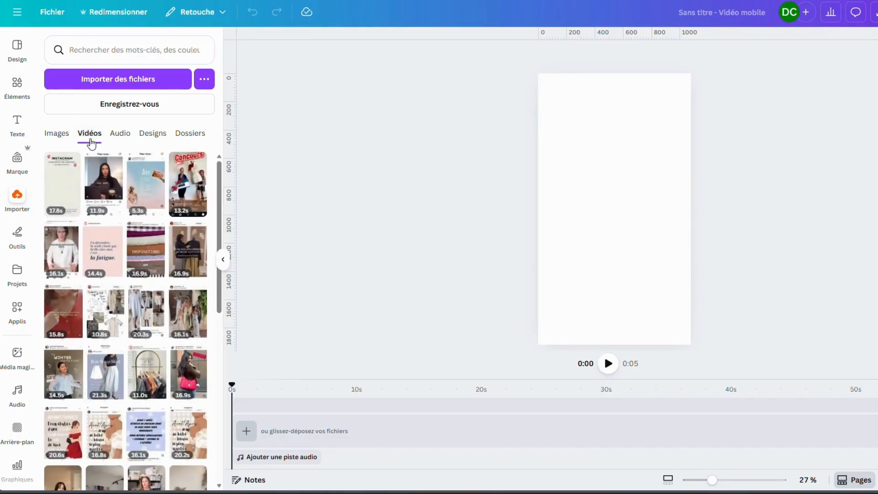
pyautogui.click(109, 80)
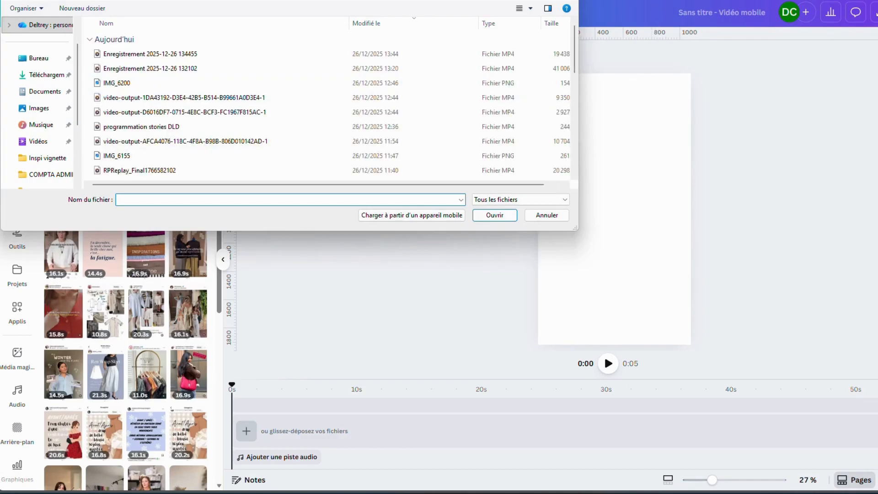
pyautogui.press('Escape')
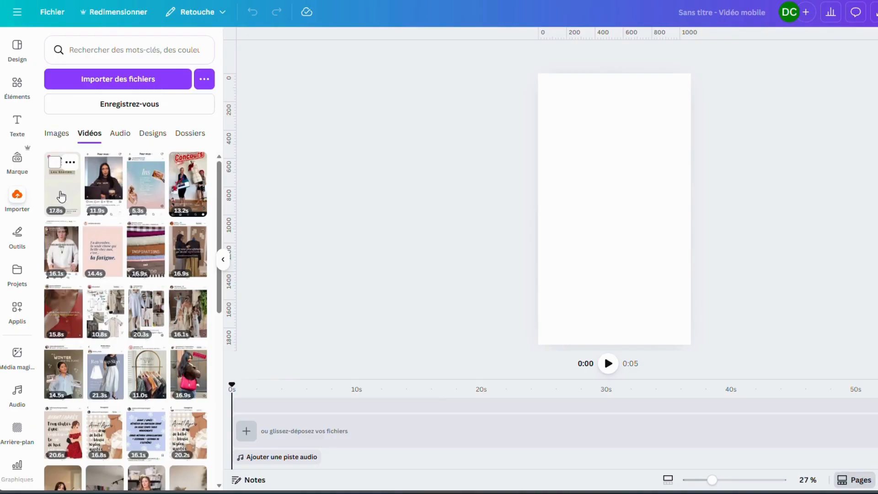
pyautogui.moveTo(61, 197); pyautogui.dragTo(250, 430)
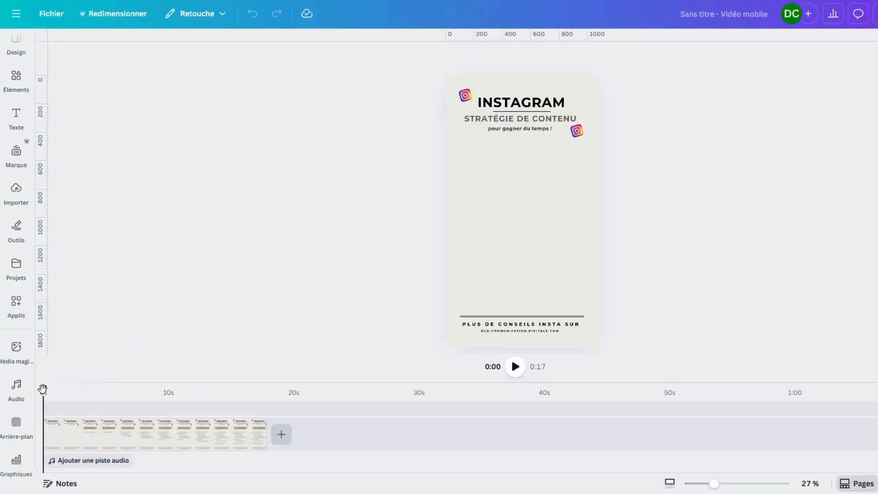
pyautogui.moveTo(43, 387); pyautogui.dragTo(77, 391)
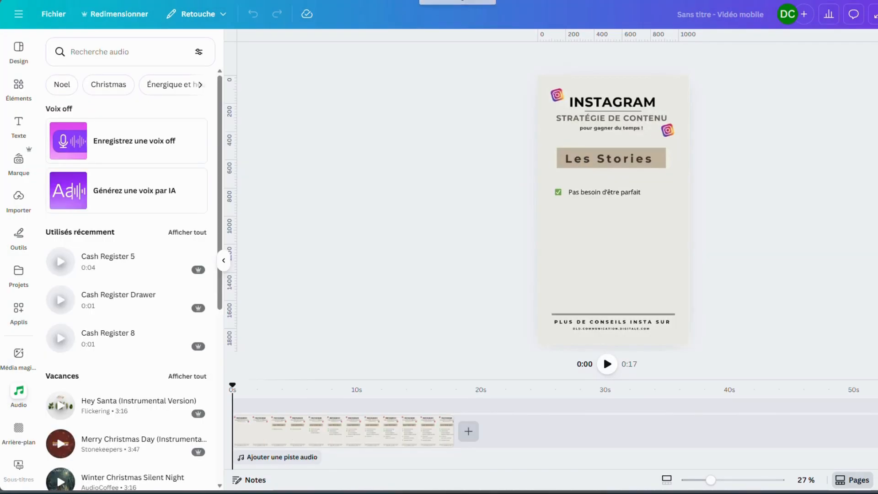
# Search the audio library for "swoosh"
pyautogui.click(101, 55)
pyautogui.write('swoosh')
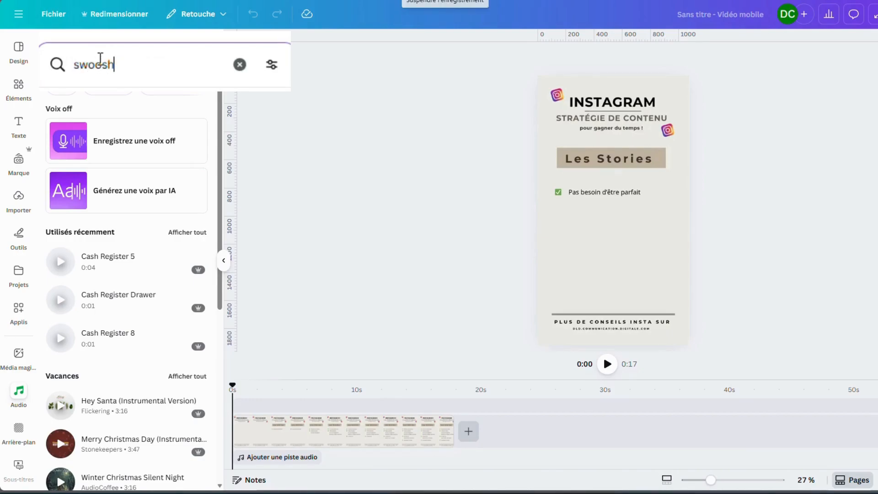
pyautogui.press('Return')
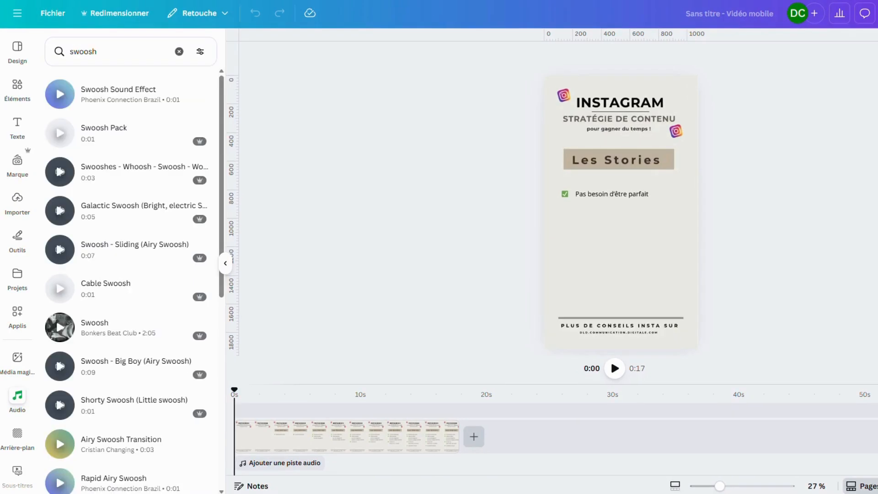
# Add the Swoosh Sound Effect at about 2 seconds, where the "Les Stories" heading appears, and preview it
pyautogui.moveTo(208, 124)
pyautogui.moveTo(223, 99); pyautogui.dragTo(243, 92)
pyautogui.moveTo(236, 391); pyautogui.dragTo(270, 389)
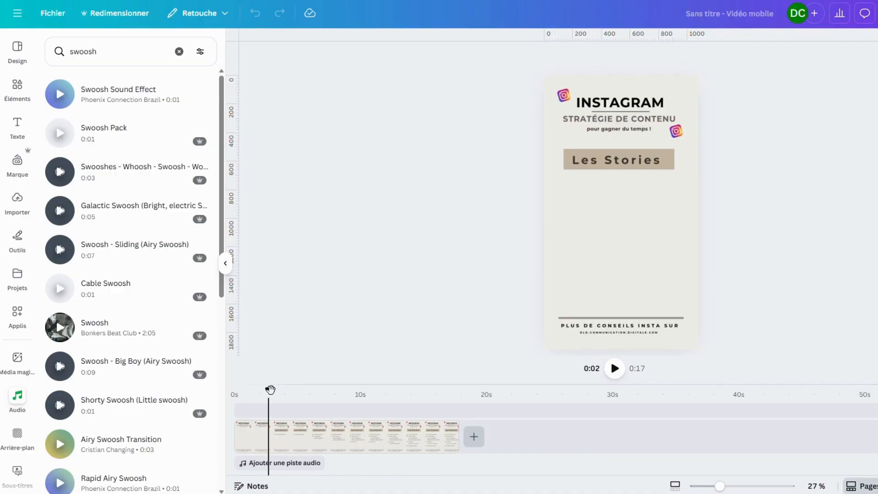
pyautogui.click(166, 101)
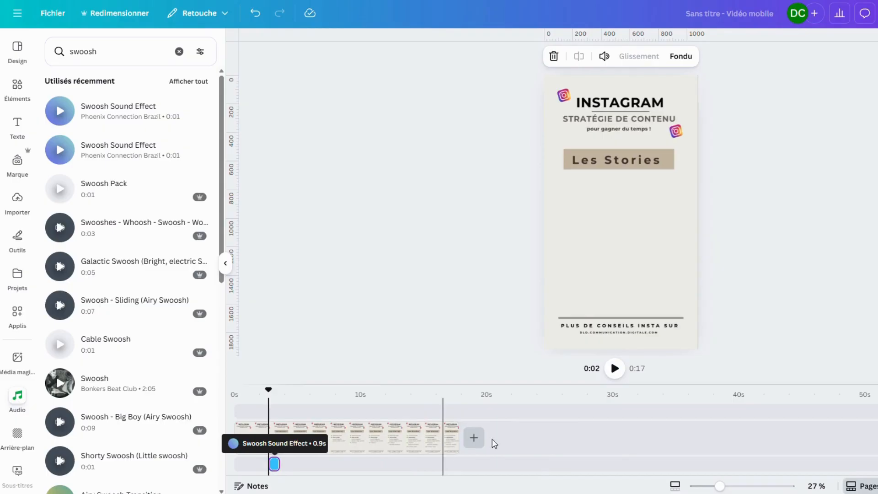
pyautogui.click(616, 369)
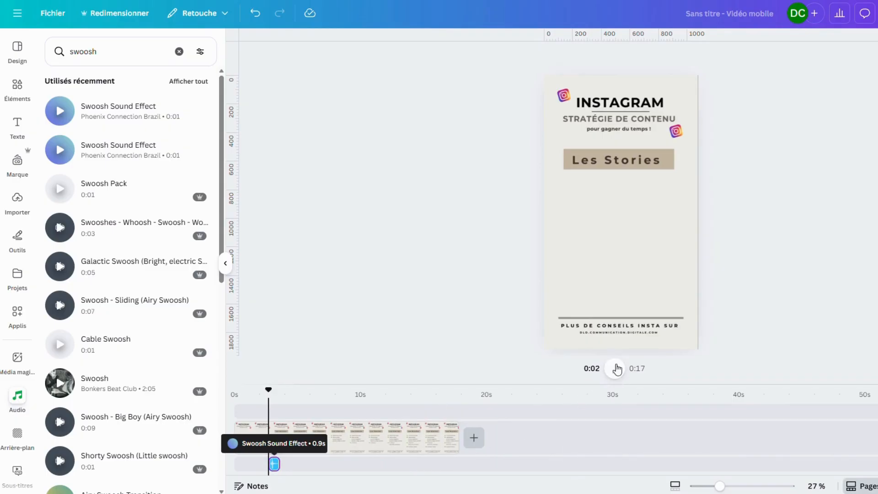
pyautogui.click(616, 369)
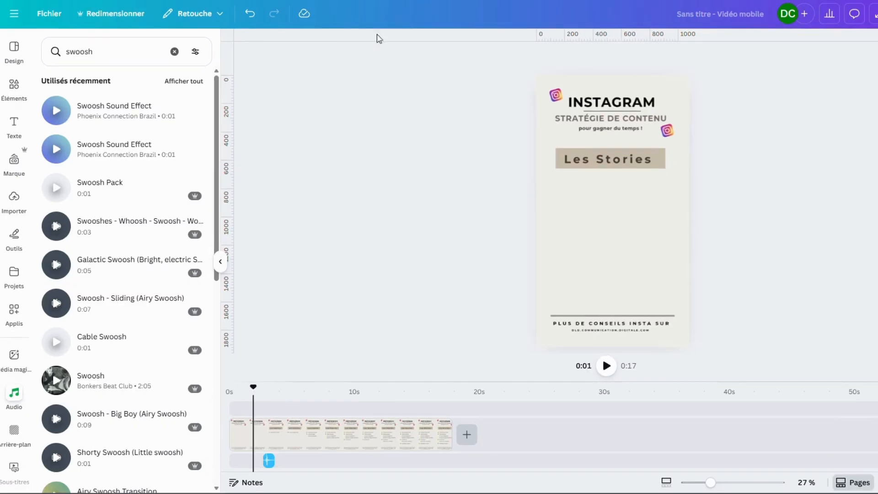
# Search the audio library for "champagne cork pop sfx" and set the playhead at about 1 second
pyautogui.click(174, 51)
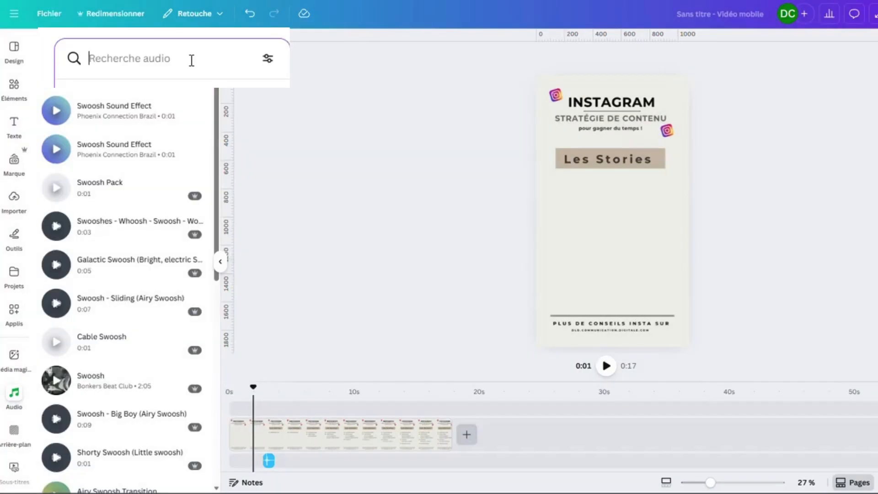
pyautogui.write('dhampagne cor')
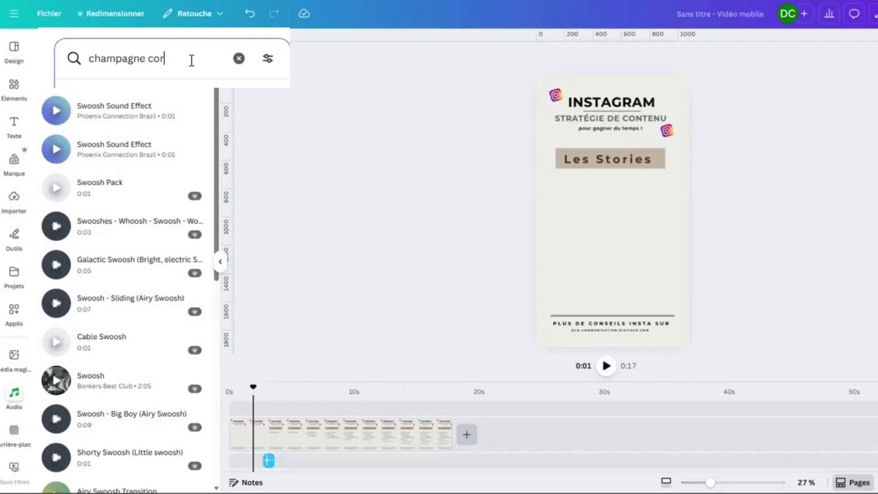
pyautogui.write('k pop sfx')
pyautogui.press('Return')
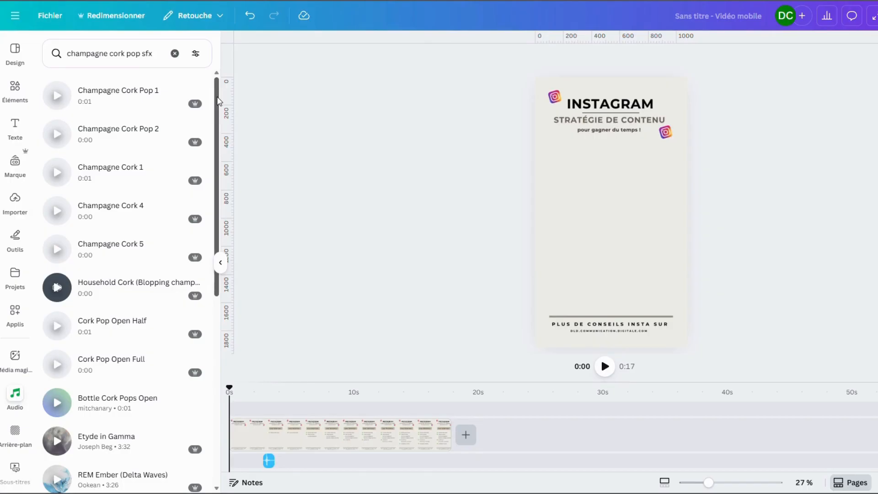
pyautogui.moveTo(219, 101); pyautogui.dragTo(218, 184)
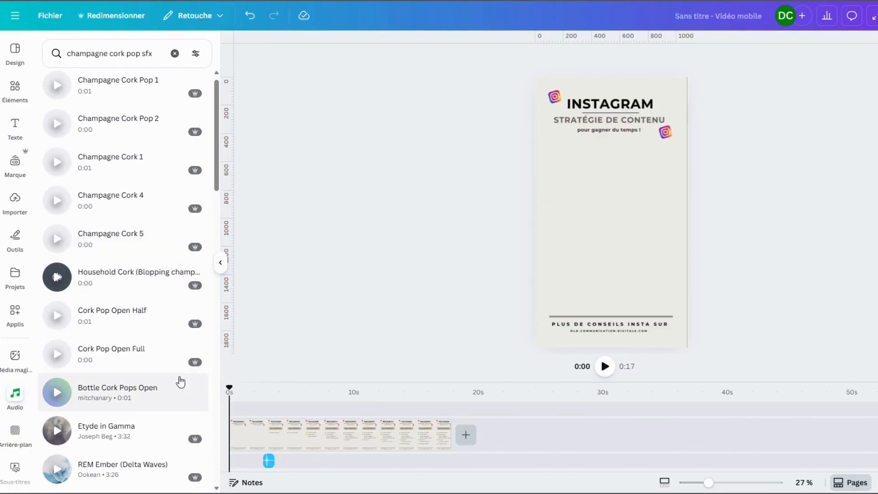
pyautogui.moveTo(230, 388)
pyautogui.mouseDown()
pyautogui.moveTo(258, 383)
pyautogui.moveTo(245, 386)
pyautogui.mouseUp()
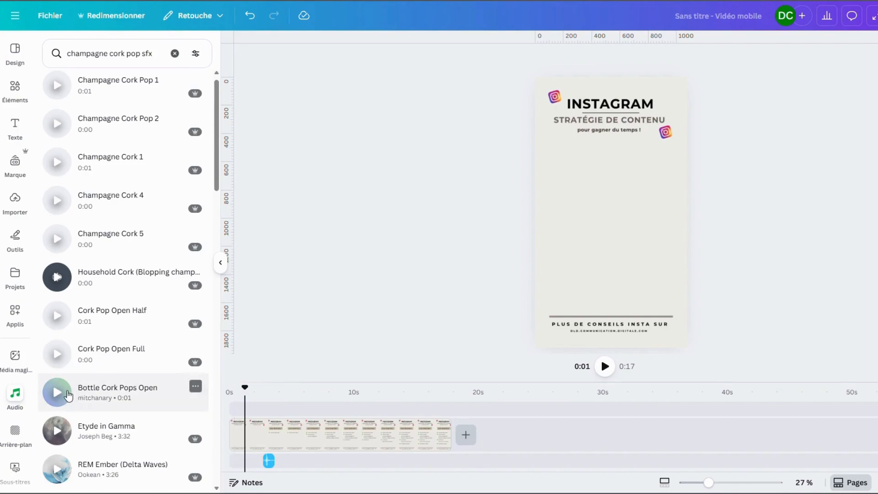
# Try the Bottle Cork Pops Open sound at about 1 second and delete its clip from the timeline
pyautogui.click(76, 392)
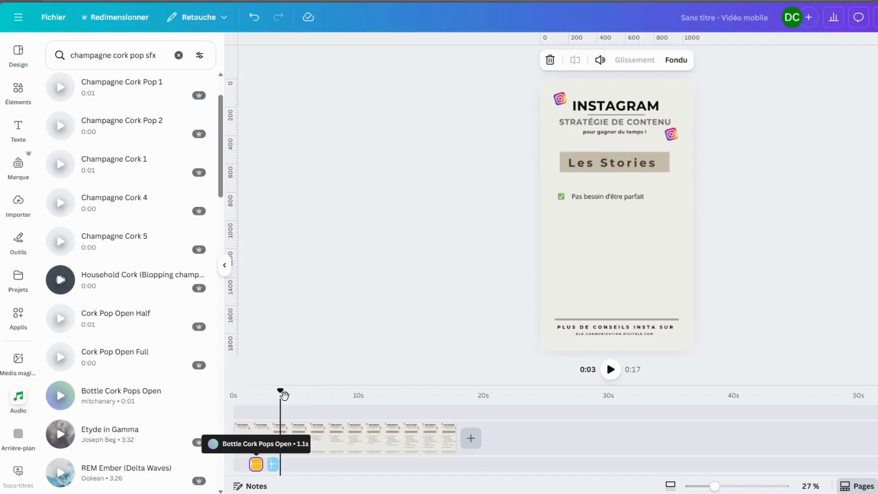
pyautogui.moveTo(275, 396); pyautogui.dragTo(252, 402)
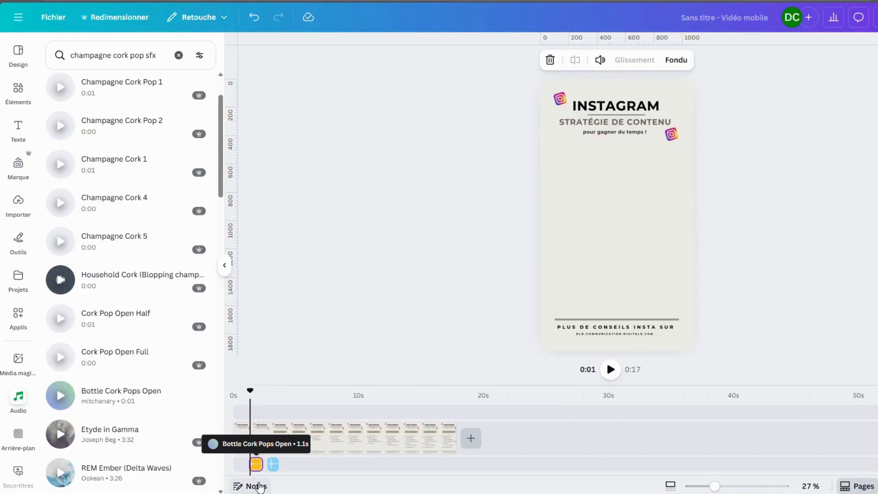
pyautogui.rightClick(255, 465)
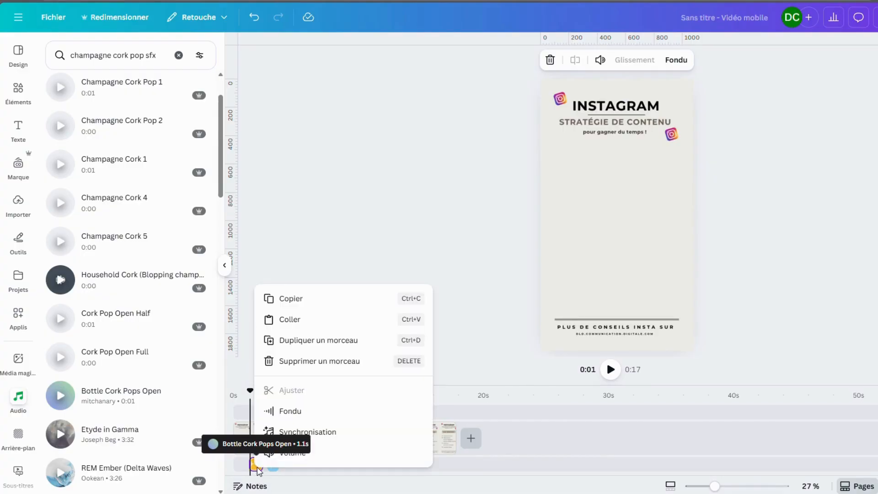
pyautogui.click(348, 362)
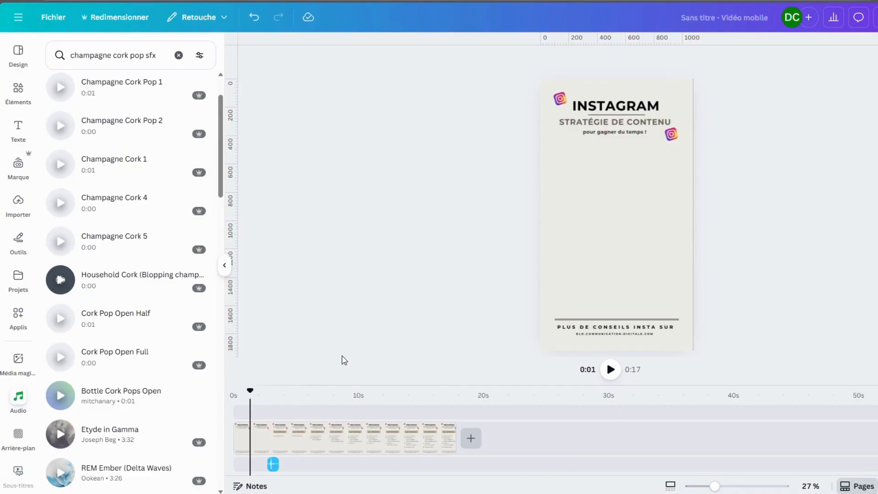
# Add the Champagne Cork Pop 1 sound at about 1 second on the timeline and preview it
pyautogui.click(118, 89)
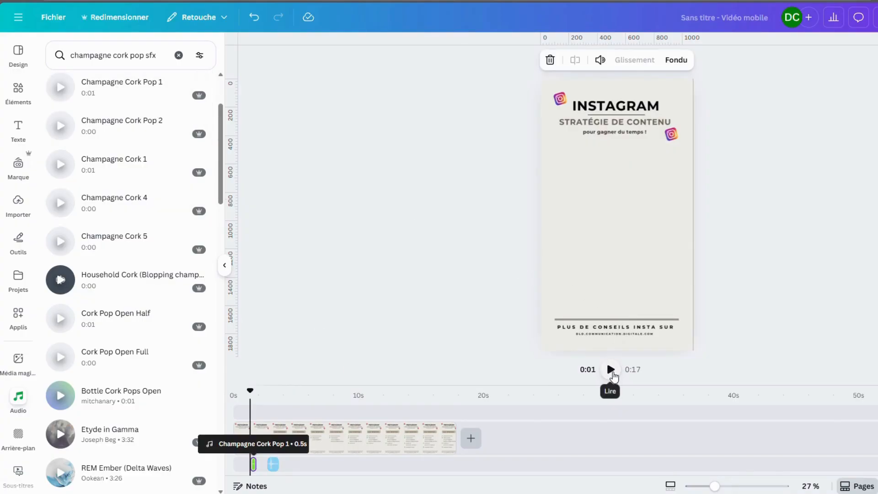
pyautogui.click(611, 371)
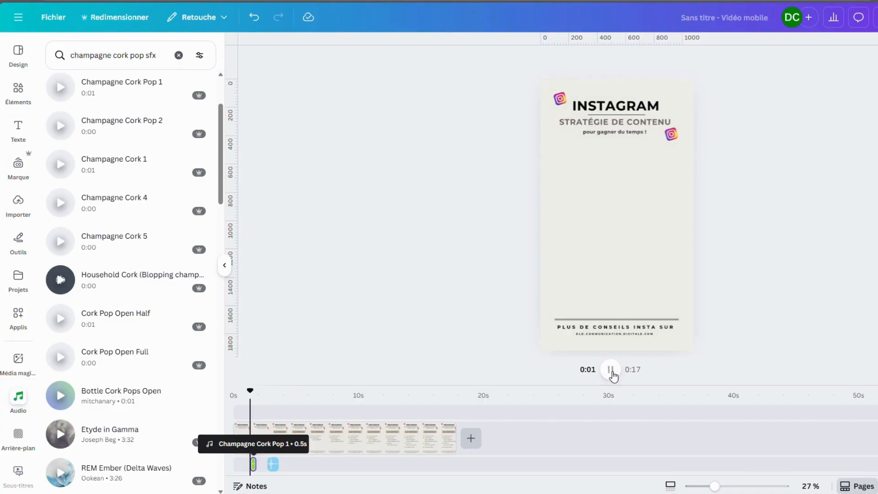
pyautogui.click(612, 371)
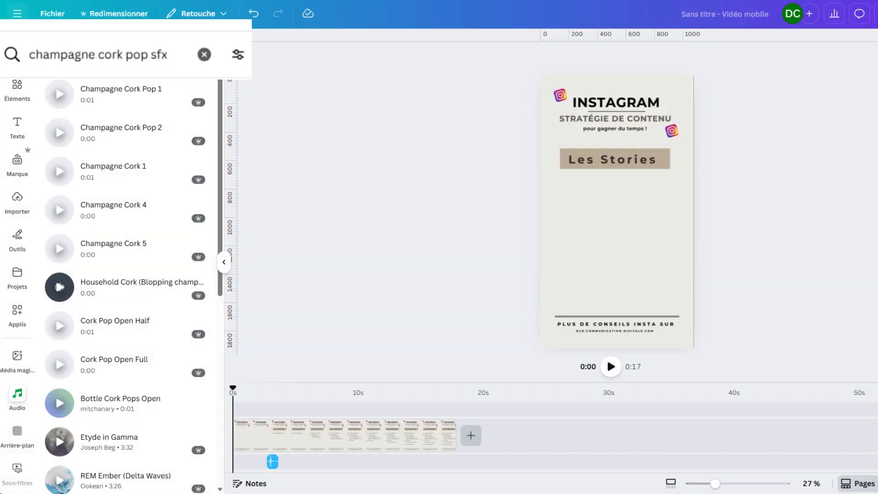
# Replace the audio search with "mouse click"
pyautogui.click(205, 55)
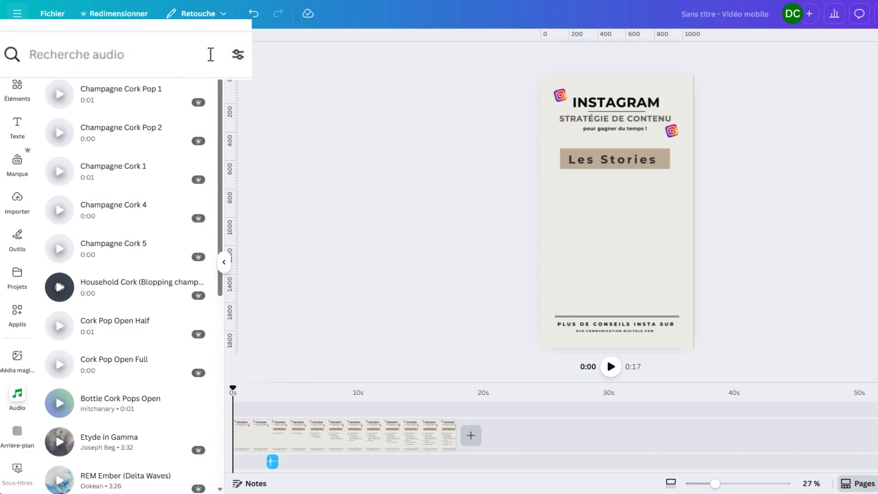
pyautogui.write('mou')
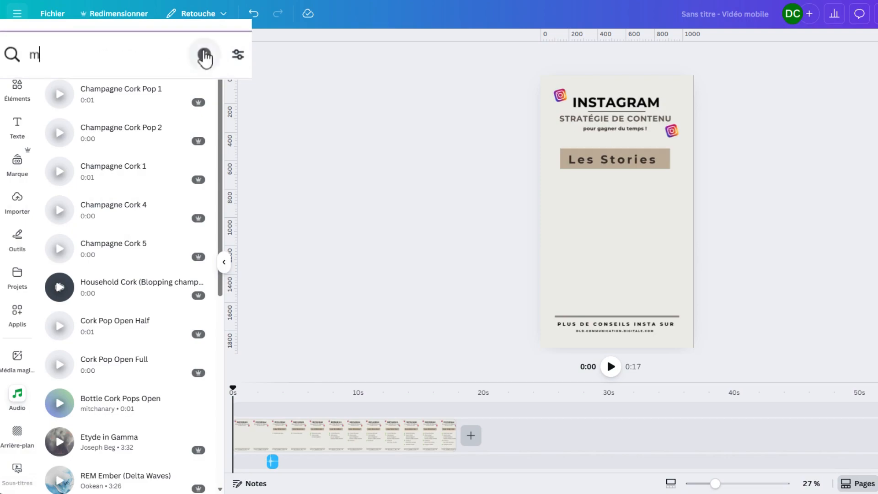
pyautogui.write('se click')
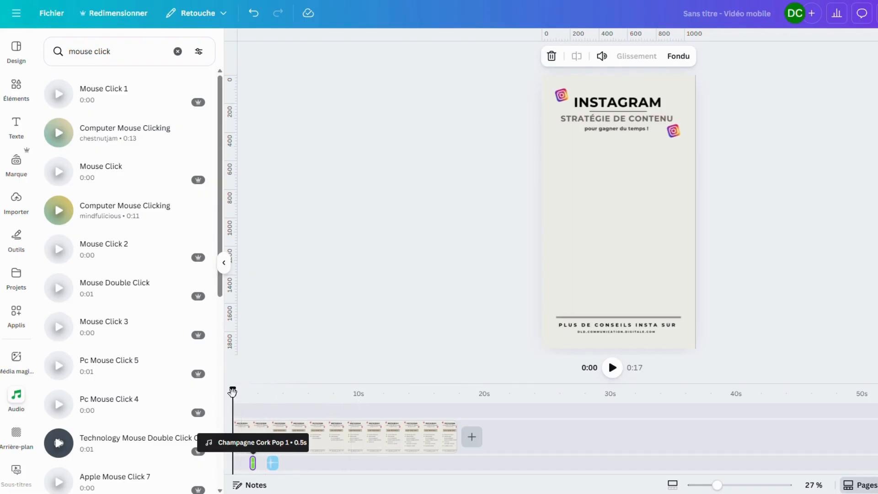
# Add the 0:13 Computer Mouse Clicking sound at about 6 seconds on the timeline and preview it
pyautogui.moveTo(233, 391); pyautogui.dragTo(318, 402)
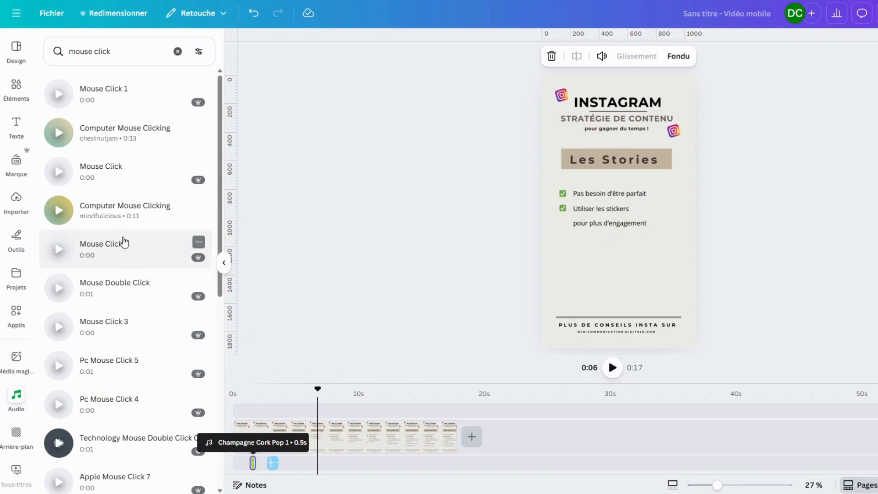
pyautogui.click(95, 138)
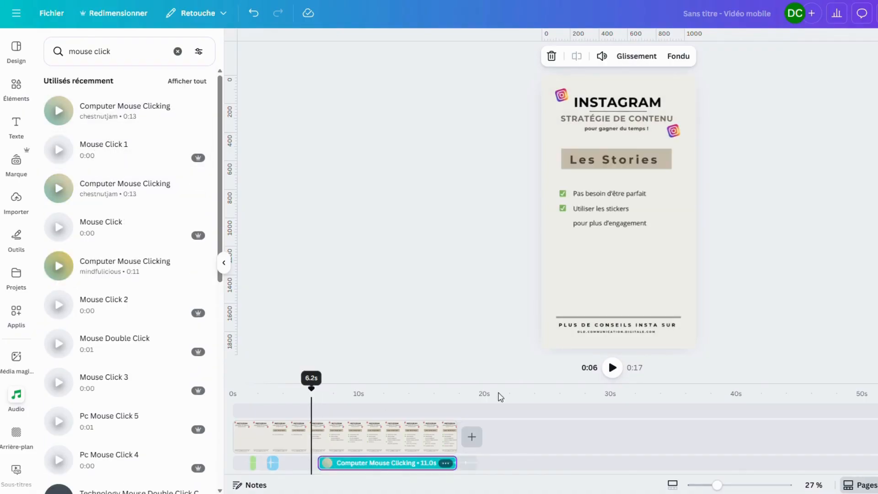
pyautogui.click(613, 367)
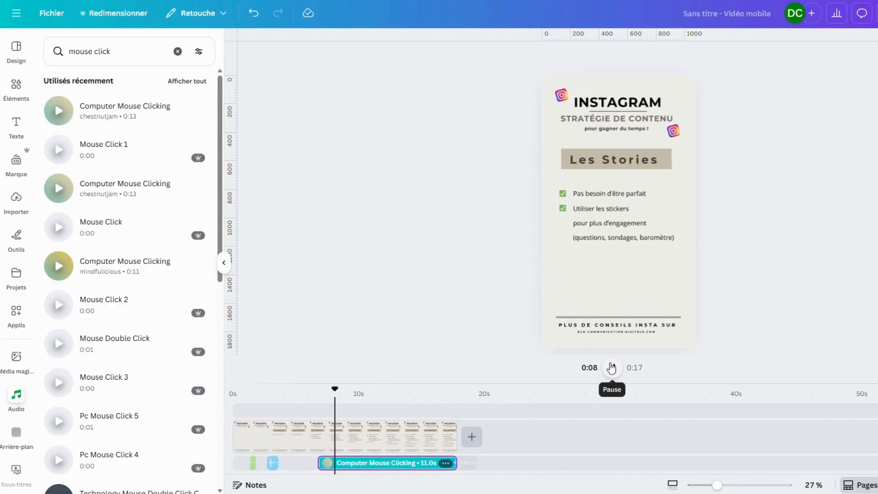
# Trim the Computer Mouse Clicking clip on the timeline to 0.7 seconds and preview it
pyautogui.click(612, 368)
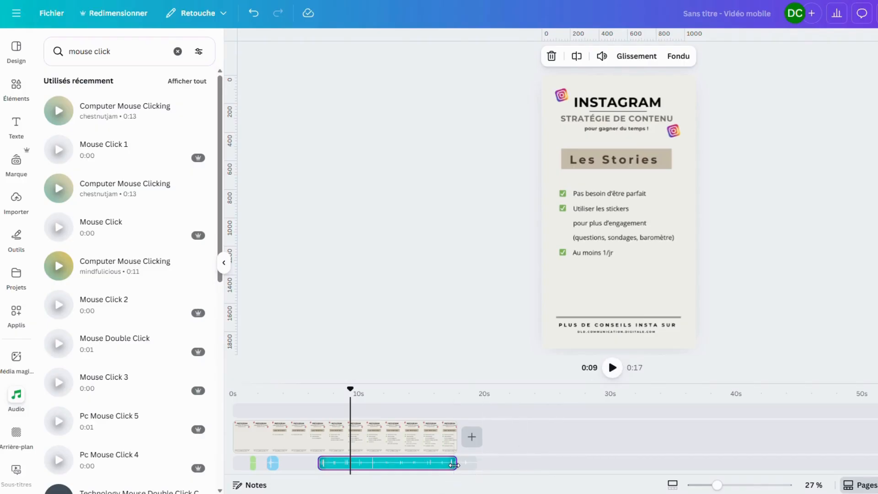
pyautogui.moveTo(453, 465); pyautogui.dragTo(325, 470)
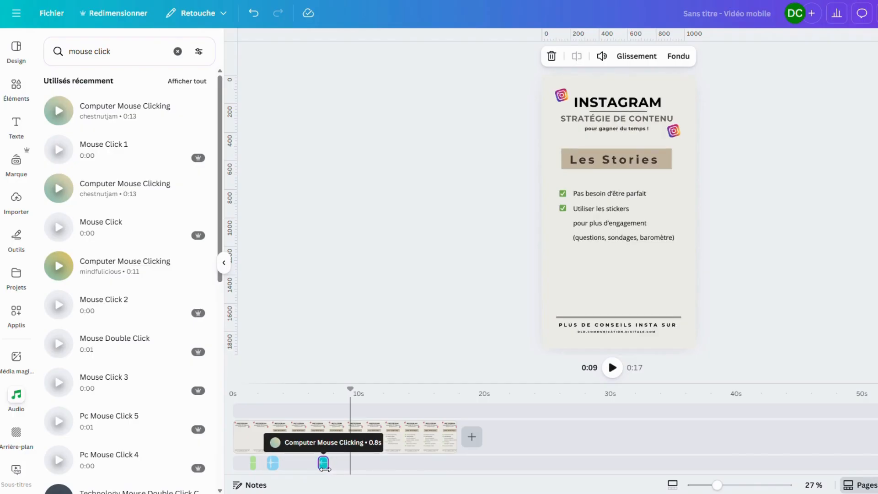
pyautogui.click(325, 473)
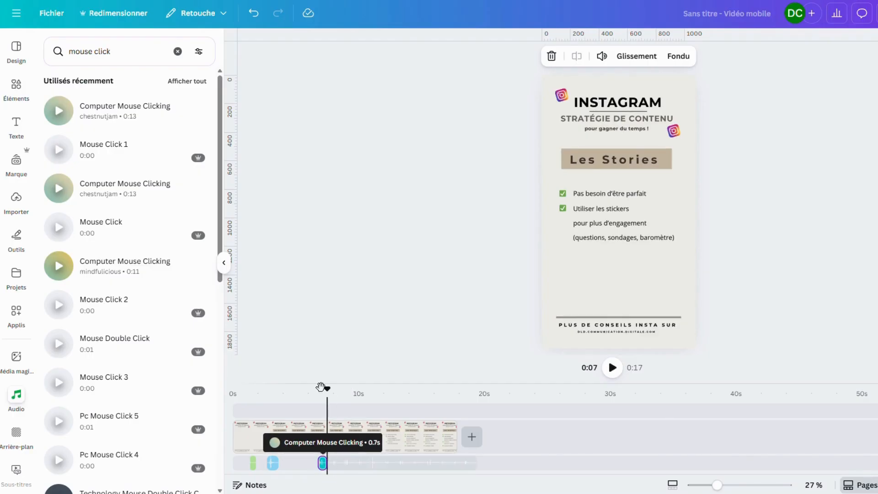
pyautogui.moveTo(327, 394); pyautogui.dragTo(313, 393)
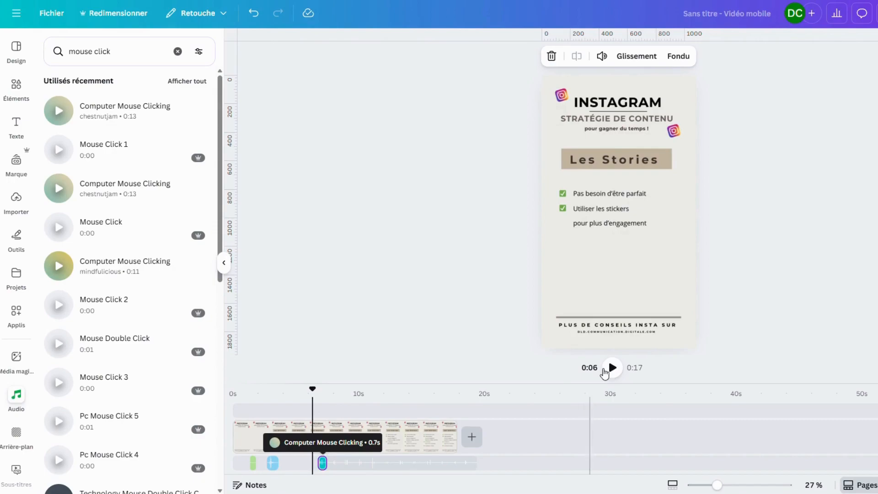
pyautogui.click(612, 368)
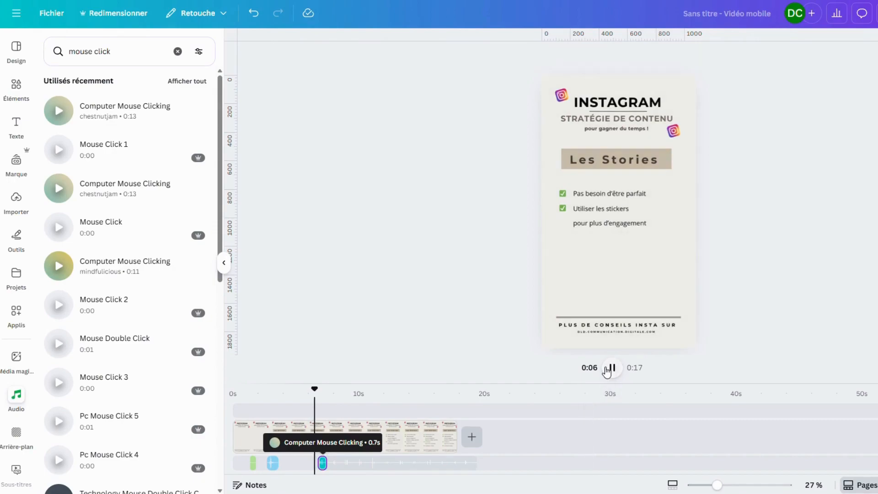
pyautogui.click(612, 368)
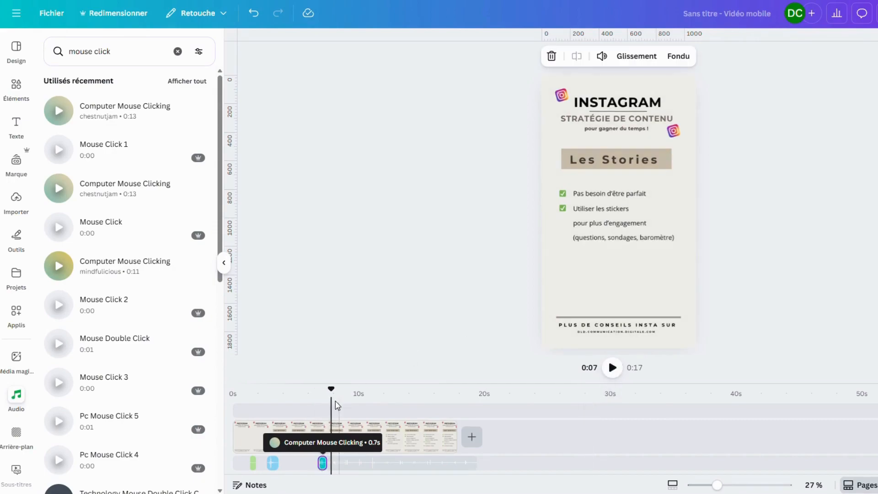
# Shift the mouse clicking clip slightly earlier to start at about 6.5 seconds and preview its timing
pyautogui.moveTo(329, 392); pyautogui.dragTo(319, 393)
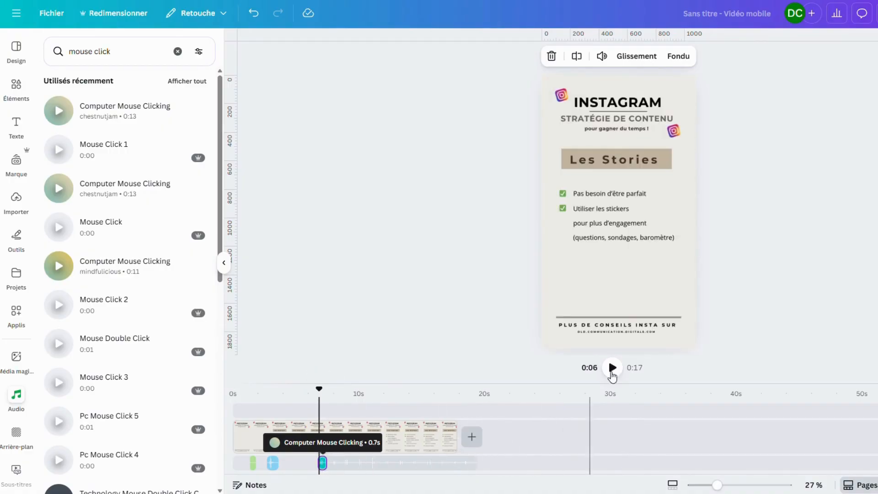
pyautogui.click(612, 368)
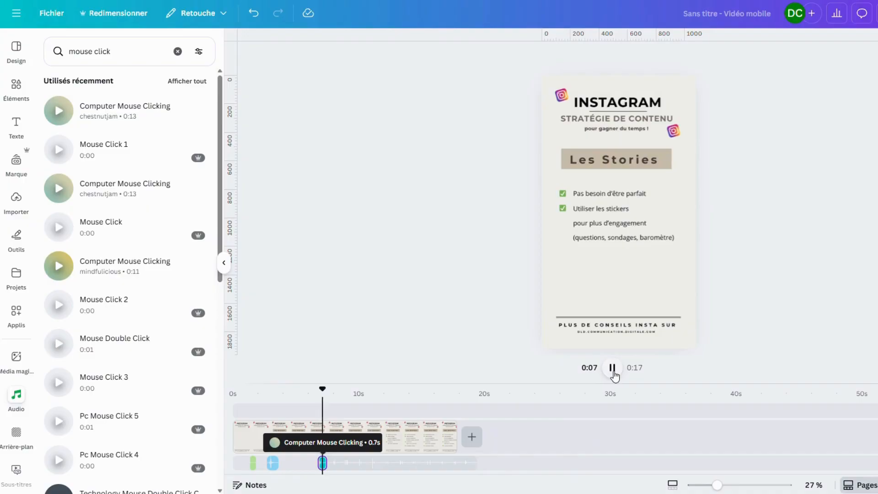
pyautogui.click(613, 369)
pyautogui.moveTo(322, 471); pyautogui.dragTo(318, 469)
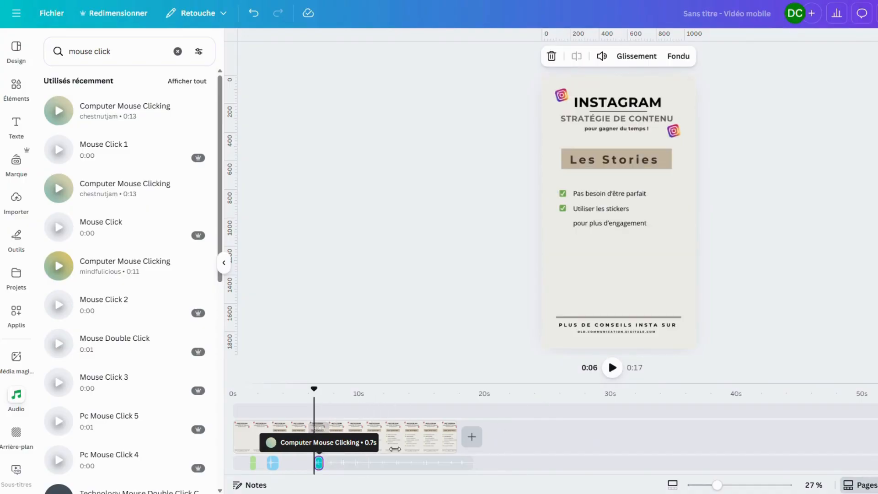
pyautogui.click(613, 368)
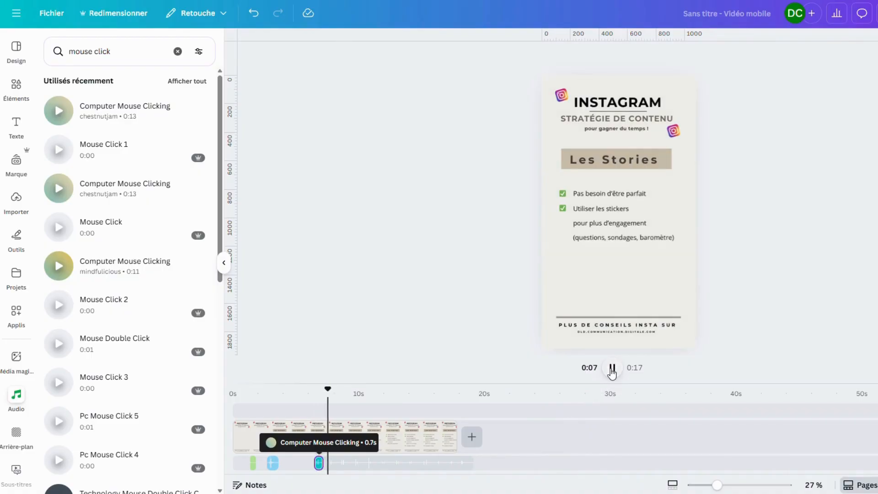
pyautogui.click(613, 369)
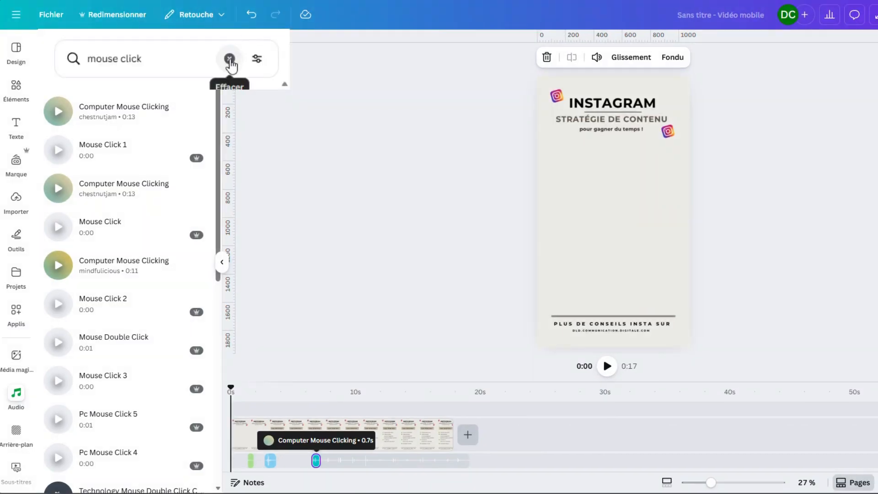
# Replace the audio search with "cash register" and browse the sounds
pyautogui.click(178, 51)
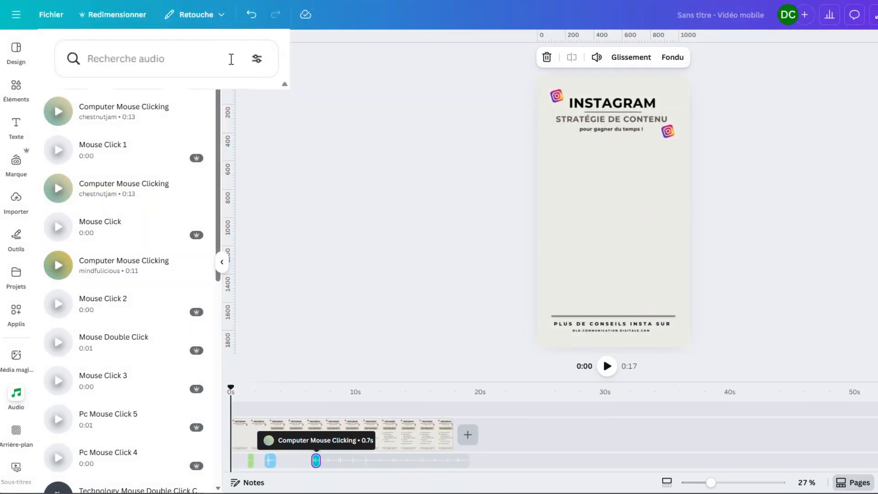
pyautogui.click(231, 59)
pyautogui.write('cash register')
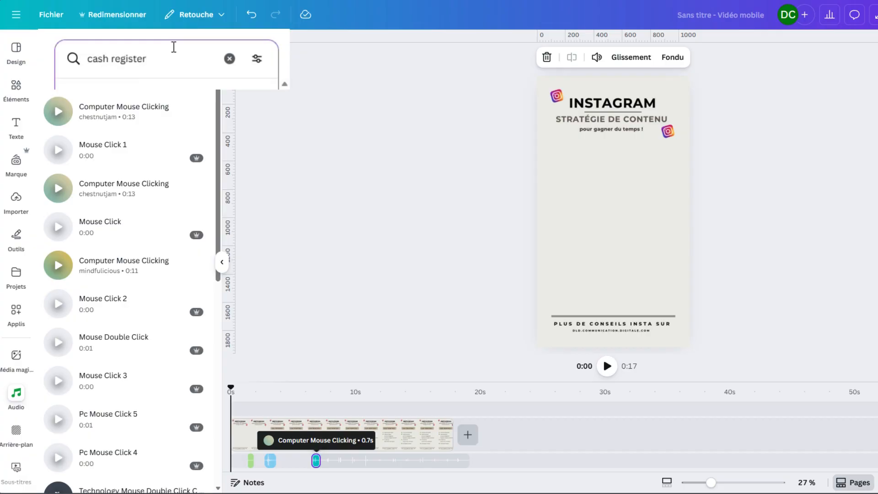
pyautogui.press('Return')
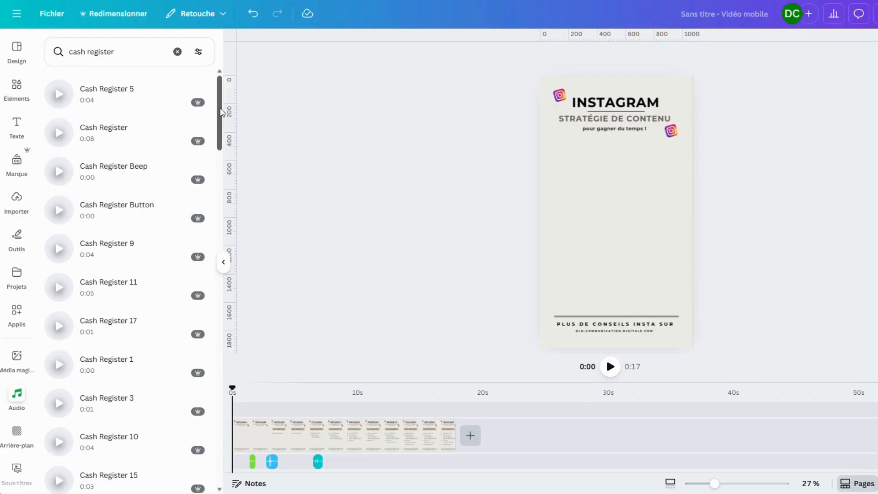
pyautogui.moveTo(220, 112)
pyautogui.mouseDown()
pyautogui.moveTo(214, 283)
pyautogui.moveTo(208, 108)
pyautogui.mouseUp()
pyautogui.moveTo(208, 108); pyautogui.dragTo(208, 116)
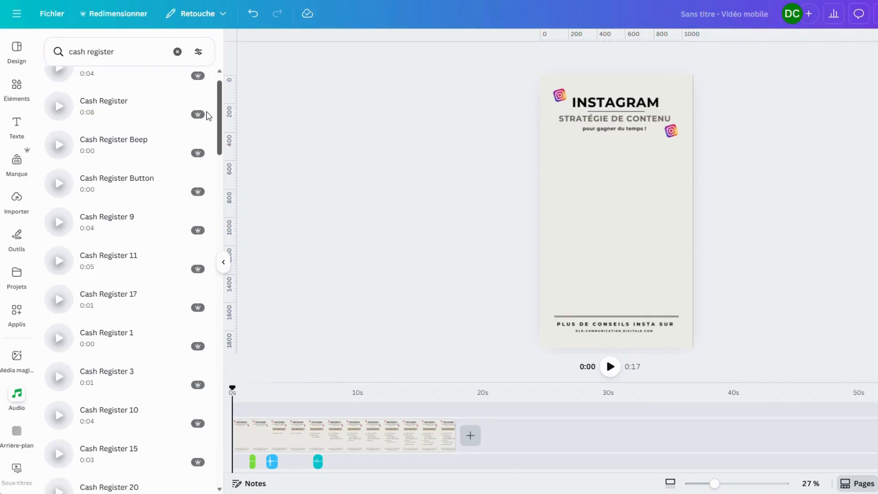
pyautogui.moveTo(206, 112); pyautogui.dragTo(210, 105)
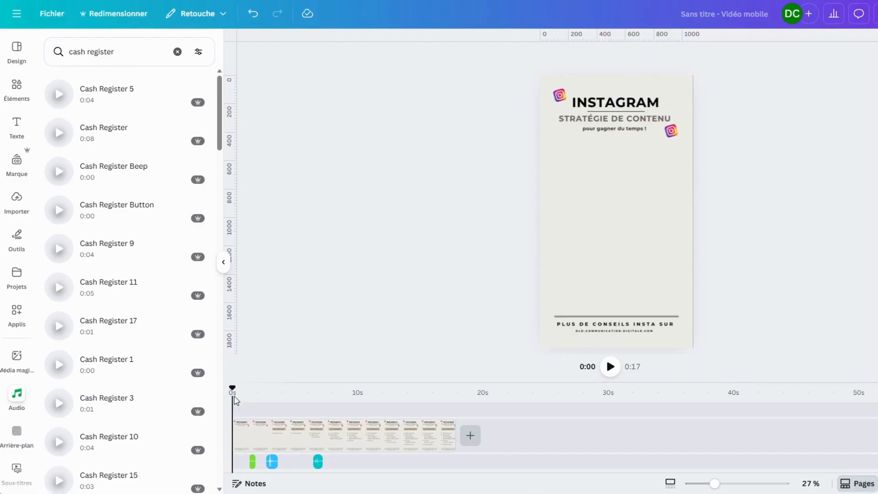
# Add the Cash Register 5 sound at about 10 seconds on the timeline and preview it
pyautogui.moveTo(231, 391); pyautogui.dragTo(359, 414)
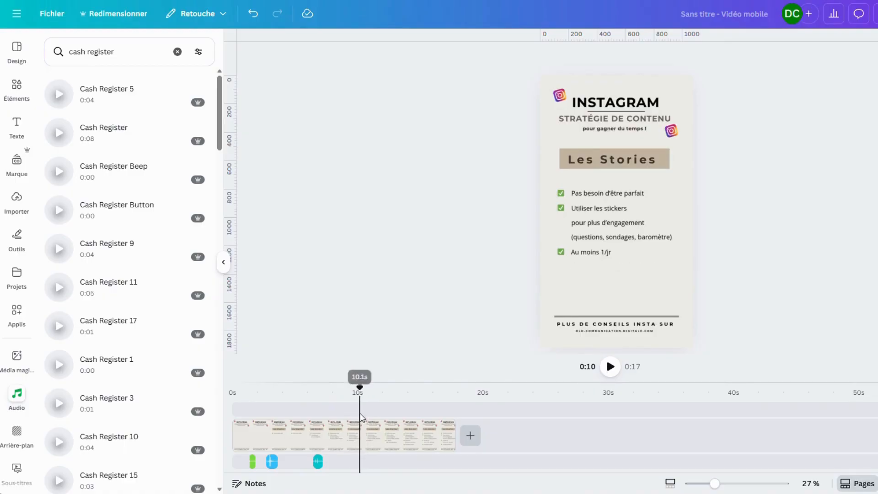
pyautogui.click(100, 96)
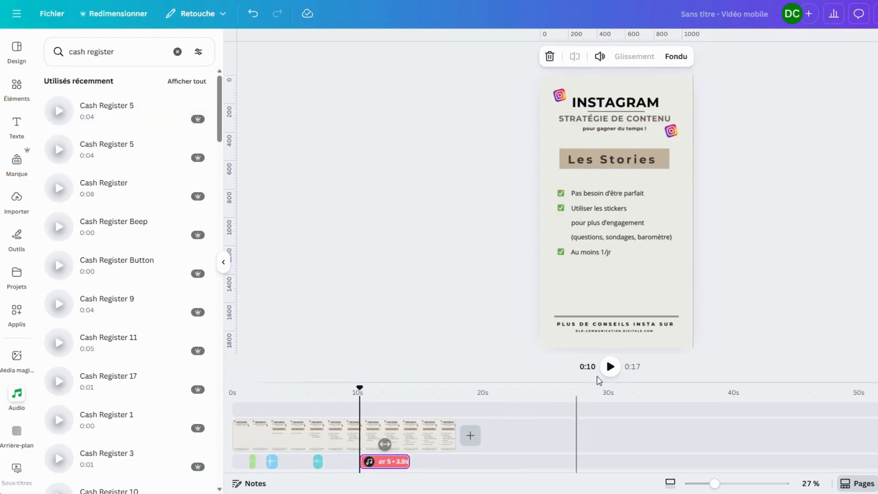
pyautogui.click(609, 368)
pyautogui.click(608, 366)
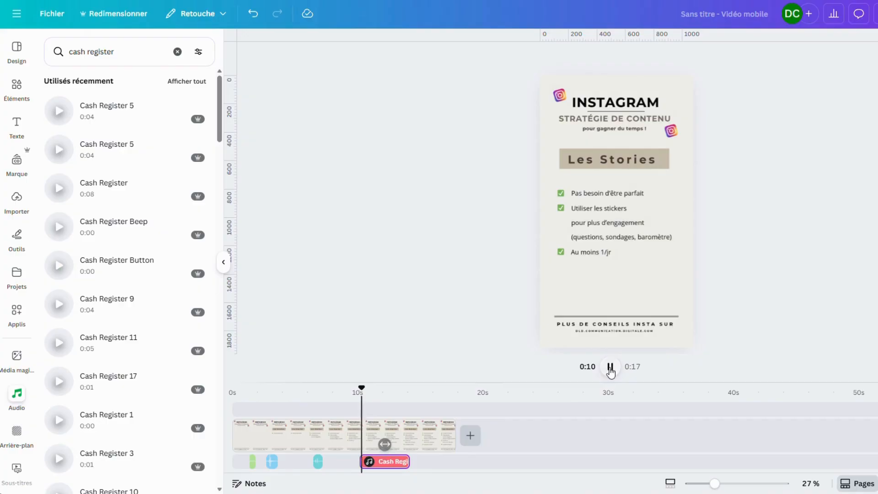
pyautogui.click(611, 368)
pyautogui.click(611, 368)
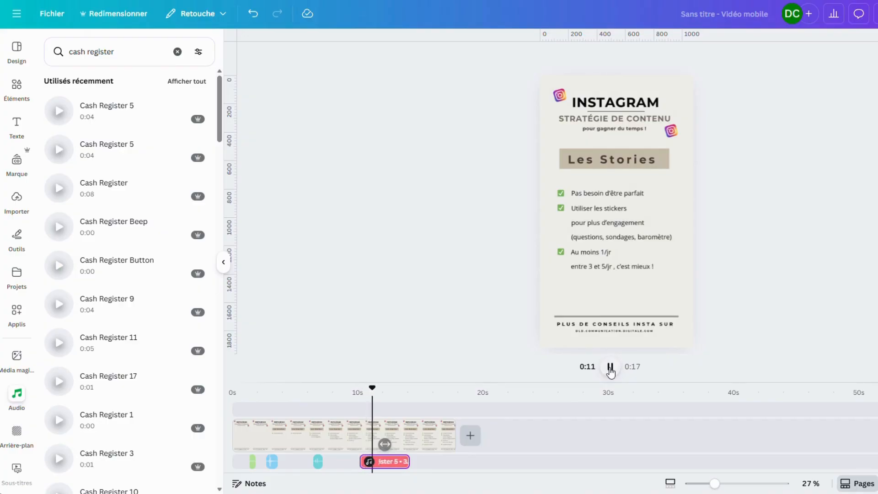
pyautogui.click(610, 368)
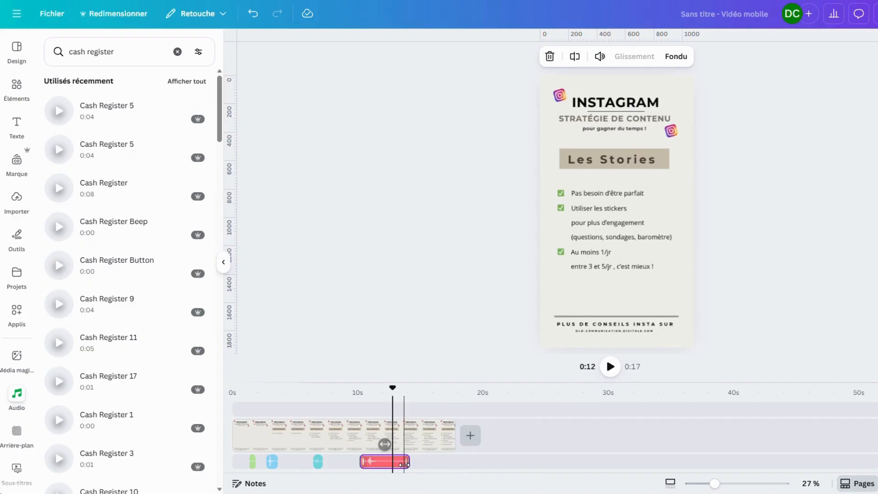
# Trim the Cash Register 5 clip to 2.0 seconds and shift it slightly earlier to start at about 10.5 seconds
pyautogui.moveTo(400, 464); pyautogui.dragTo(367, 462)
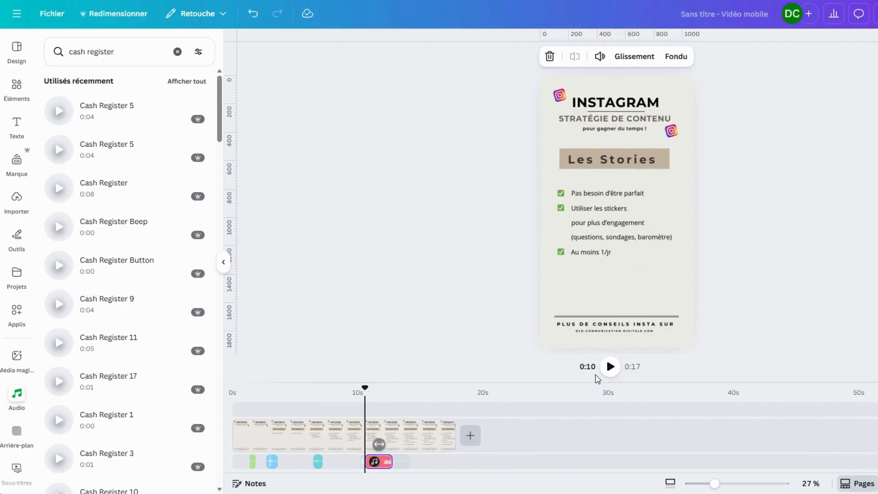
pyautogui.click(608, 368)
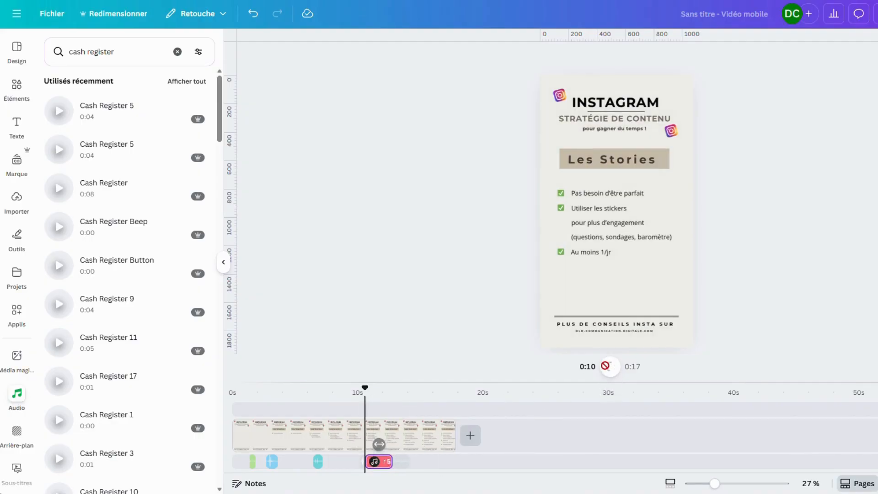
pyautogui.click(611, 367)
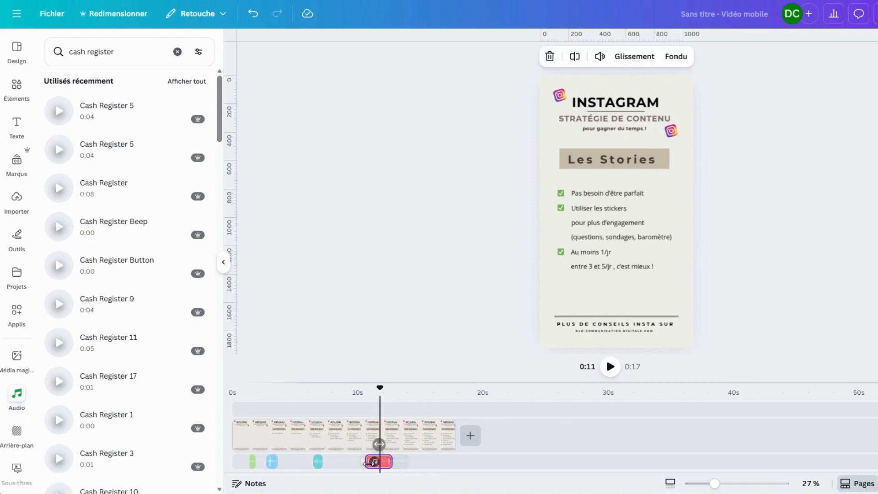
pyautogui.moveTo(370, 463); pyautogui.dragTo(369, 463)
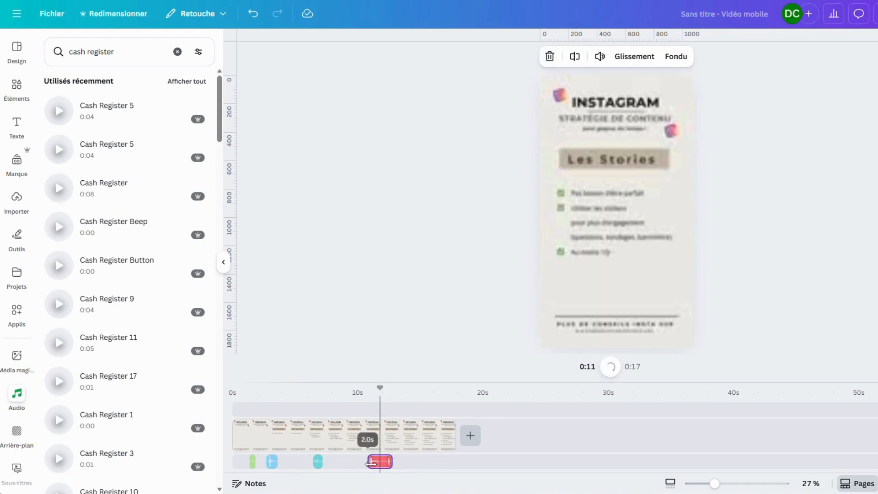
pyautogui.click(611, 366)
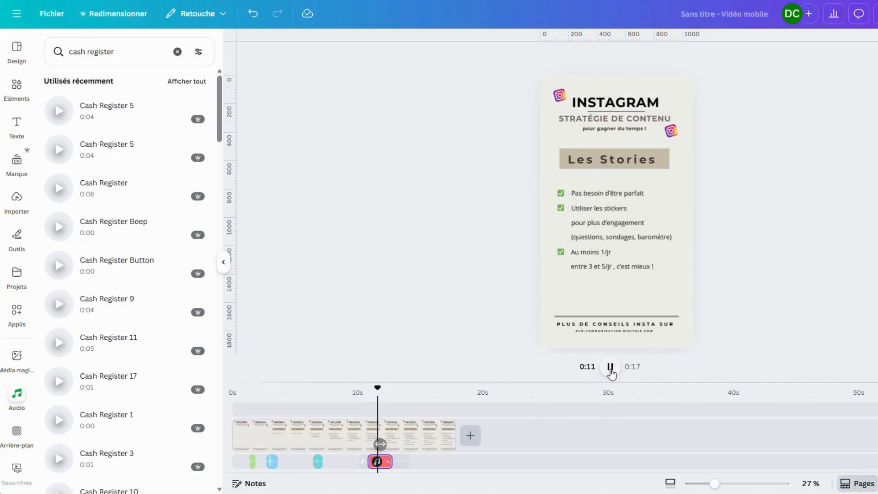
pyautogui.click(610, 367)
pyautogui.moveTo(378, 463); pyautogui.dragTo(375, 462)
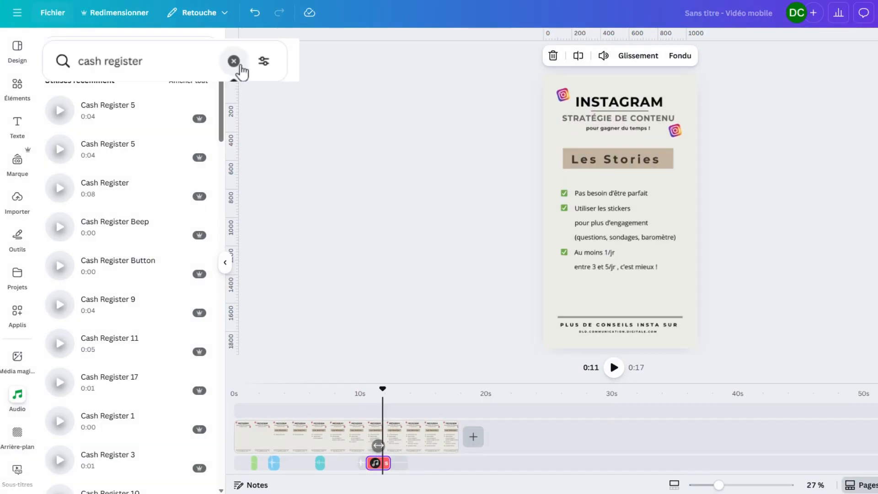
# Replace the audio search with "camera shutter"
pyautogui.click(178, 52)
pyautogui.click(242, 63)
pyautogui.write('camera sh')
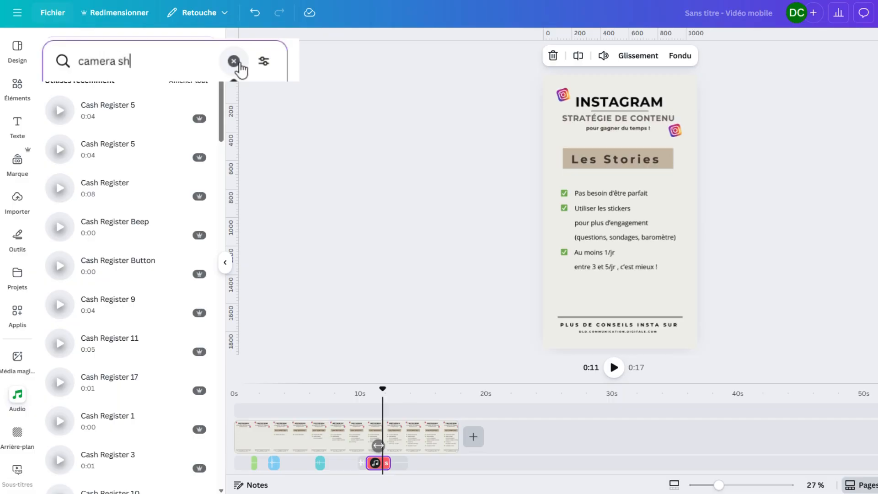
pyautogui.press('Return')
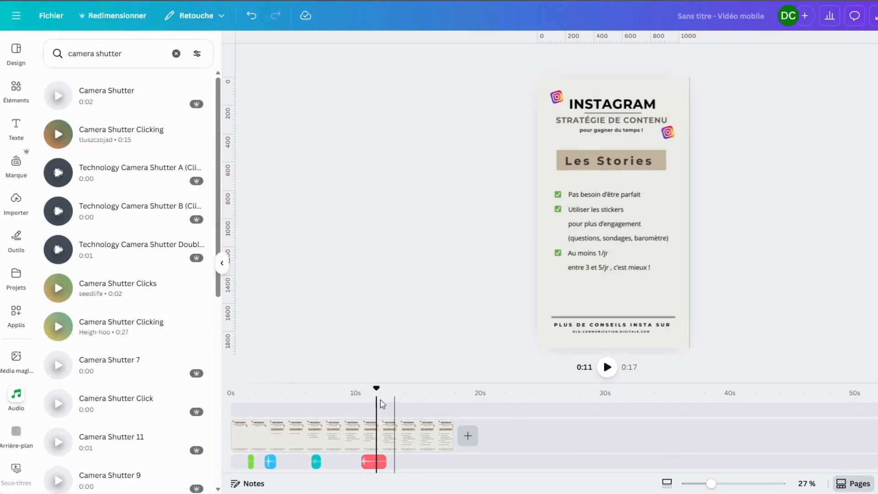
# Add the 0:00 Camera Shutter Clicks sound at about 12 seconds on the timeline and preview it
pyautogui.moveTo(374, 391); pyautogui.dragTo(389, 392)
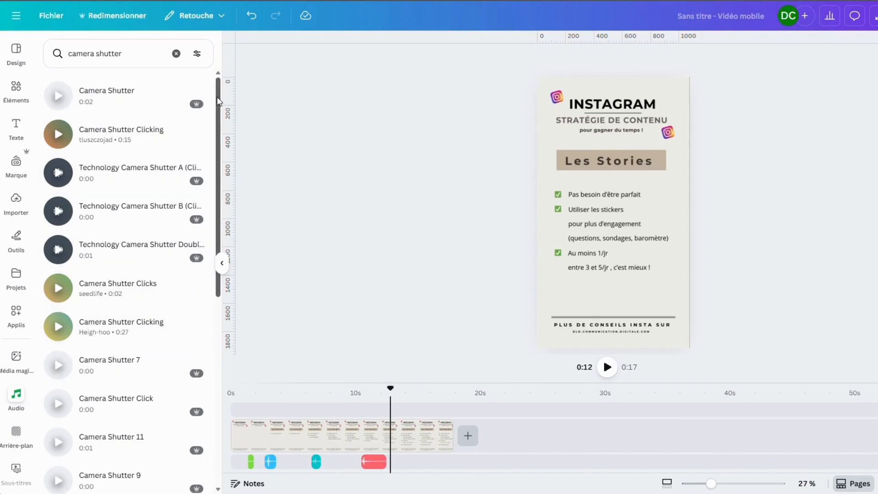
pyautogui.moveTo(217, 97); pyautogui.dragTo(214, 209)
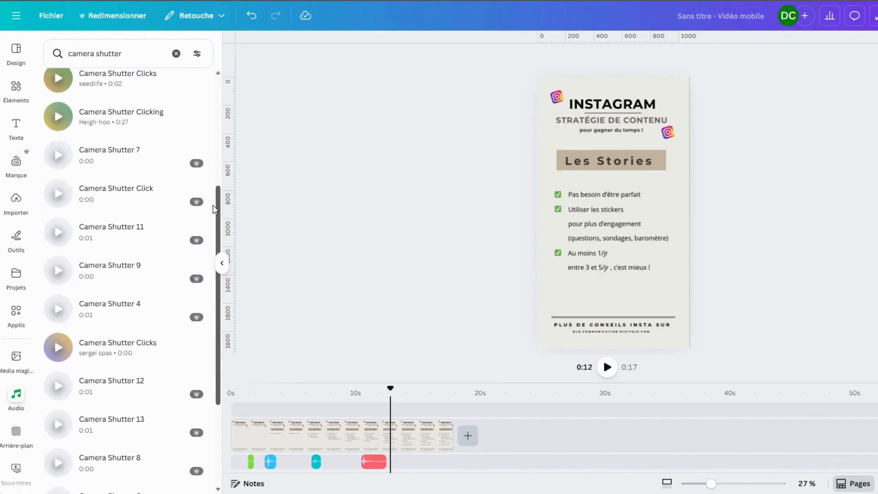
pyautogui.click(109, 358)
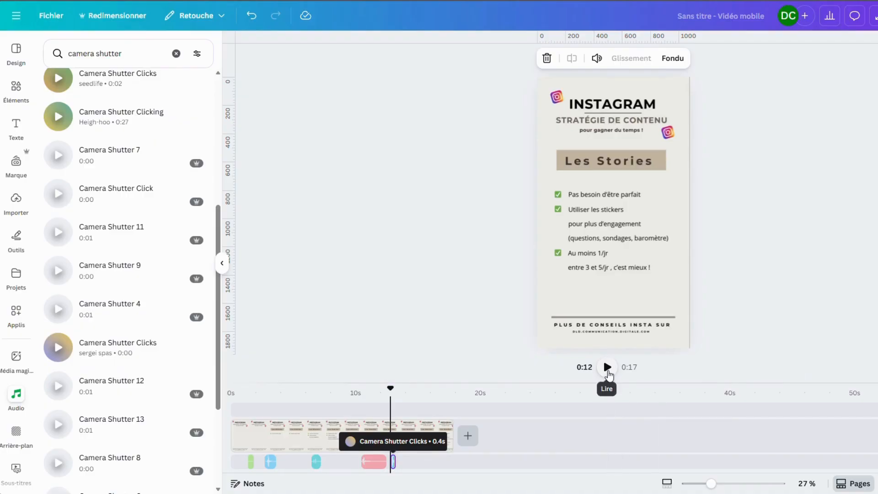
pyautogui.click(608, 371)
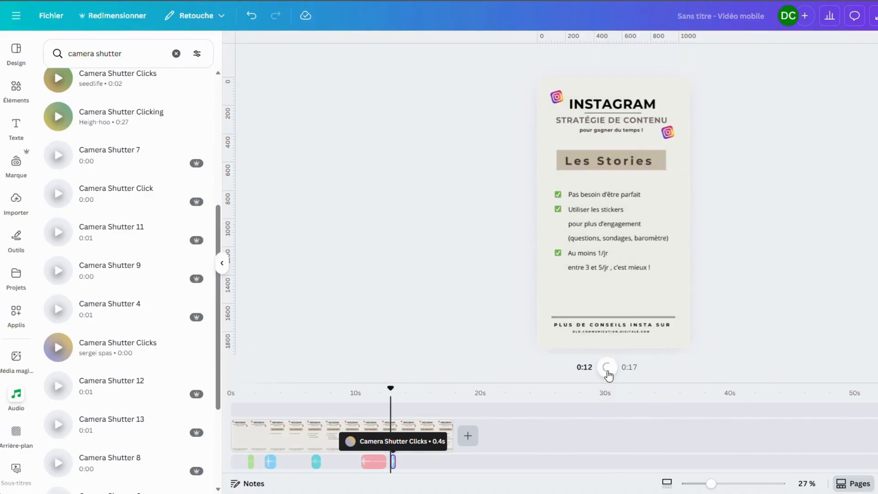
pyautogui.click(607, 371)
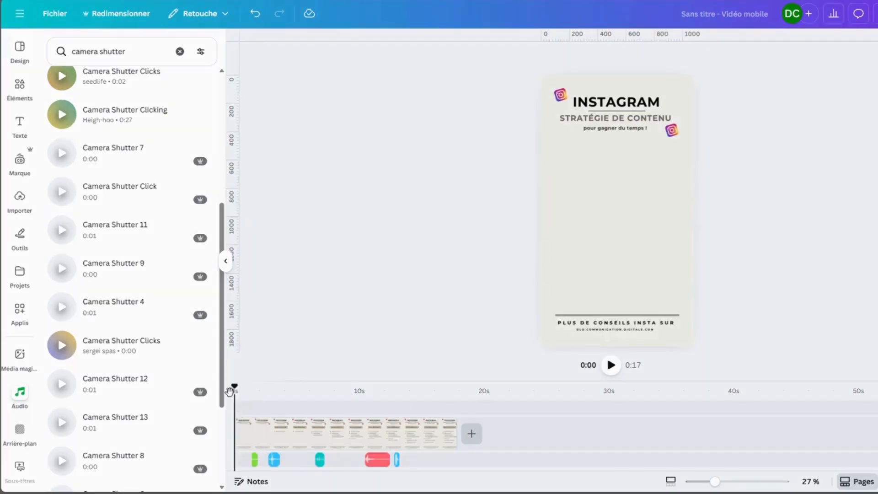
# Duplicate the Swoosh Sound Effect clip and place the copy at about 5 seconds on the timeline
pyautogui.moveTo(231, 391); pyautogui.dragTo(294, 394)
pyautogui.rightClick(275, 460)
pyautogui.click(320, 327)
pyautogui.moveTo(286, 459); pyautogui.dragTo(300, 459)
# Duplicate the second swoosh clip and place the new copy at about 8 seconds, before the cash register sound
pyautogui.moveTo(293, 391); pyautogui.dragTo(338, 385)
pyautogui.rightClick(300, 460)
pyautogui.click(339, 333)
pyautogui.moveTo(312, 462); pyautogui.dragTo(345, 462)
# Play the Reel to check all sound effects against the on-screen text
pyautogui.moveTo(337, 383); pyautogui.dragTo(263, 373)
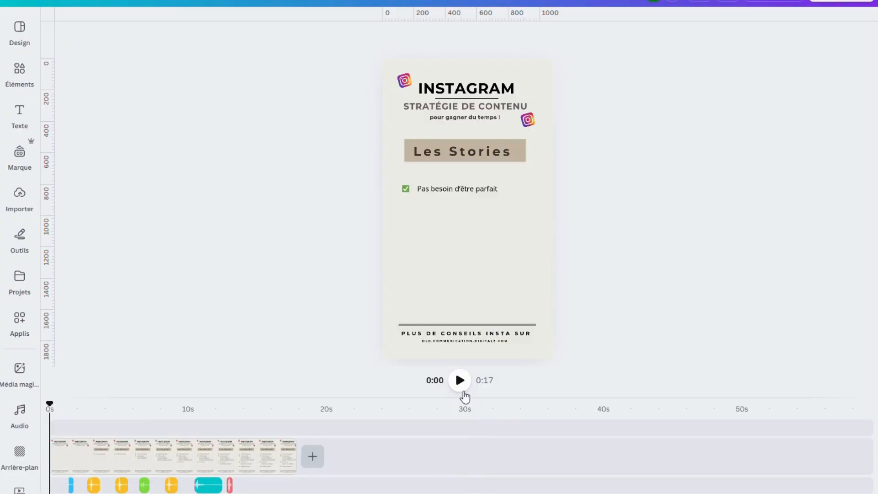
pyautogui.click(463, 384)
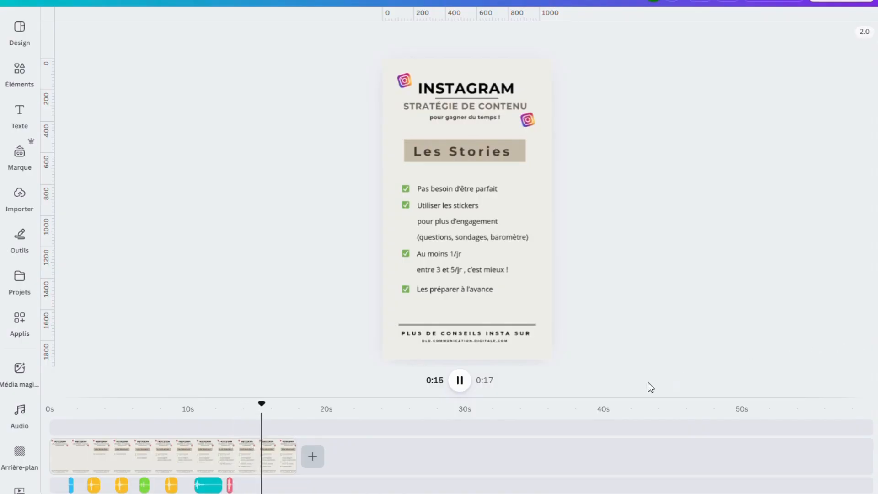
pyautogui.click(460, 383)
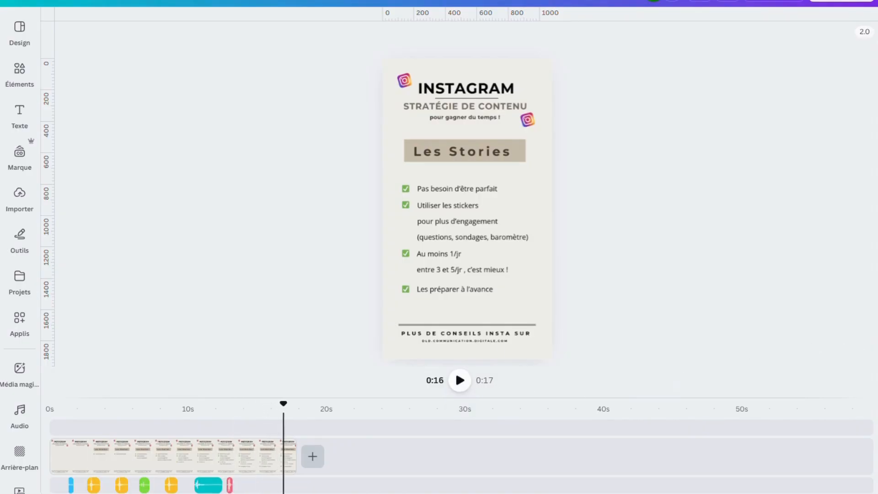